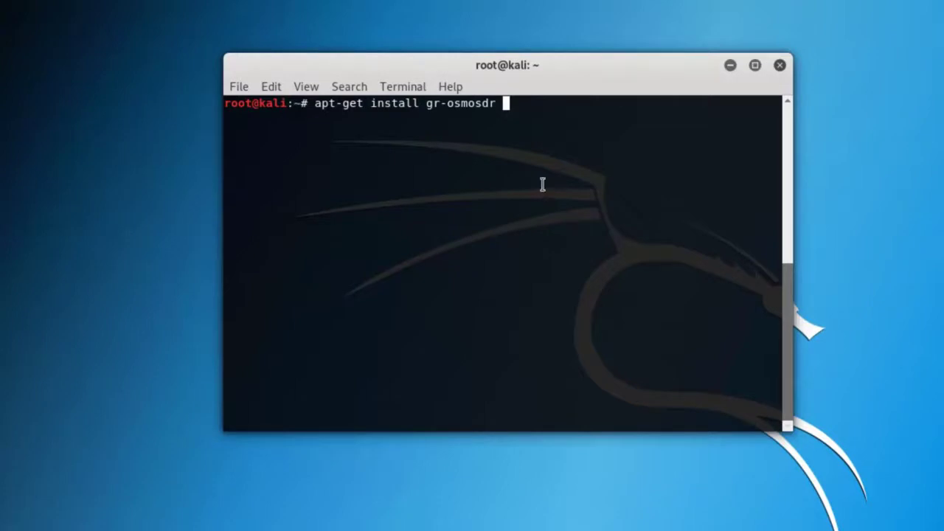
# - Replace the install command at the Kali prompt with osmocom_siggen
pyautogui.press('BackSpace')
pyautogui.press('BackSpace')
pyautogui.press('BackSpace')
pyautogui.press('BackSpace')
pyautogui.press('BackSpace')
pyautogui.press('BackSpace')
pyautogui.press('BackSpace')
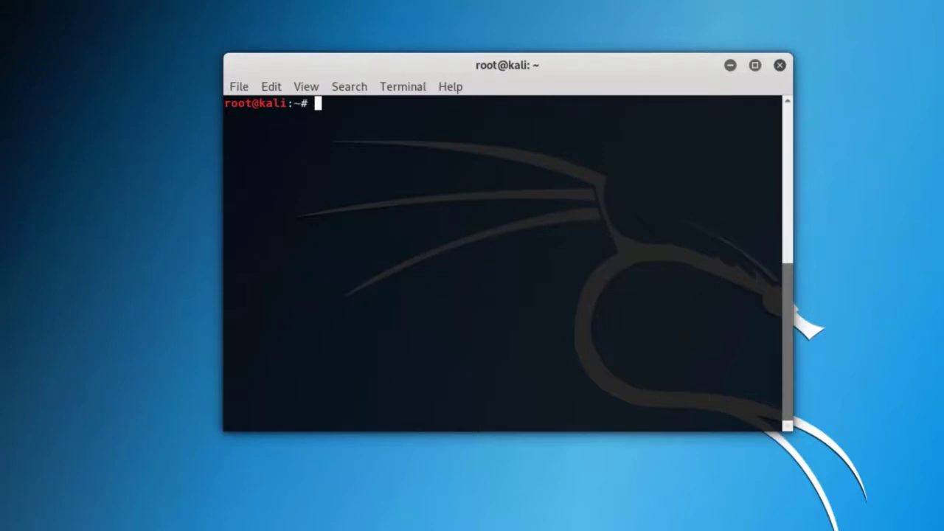
pyautogui.write('osmocom_siggen')
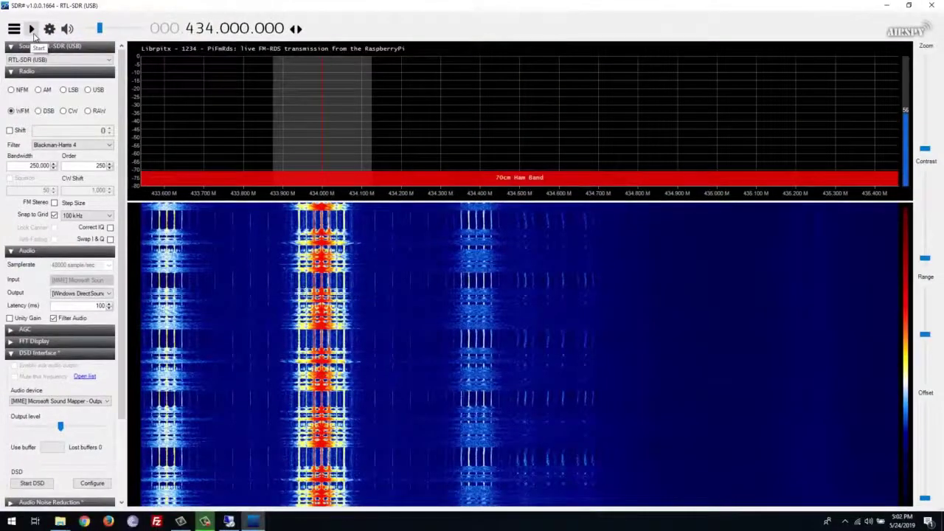
# - Start SDR# receiving at 434 MHz with audio unmuted and volume raised, then switch to the Kali VM
pyautogui.click(32, 29)
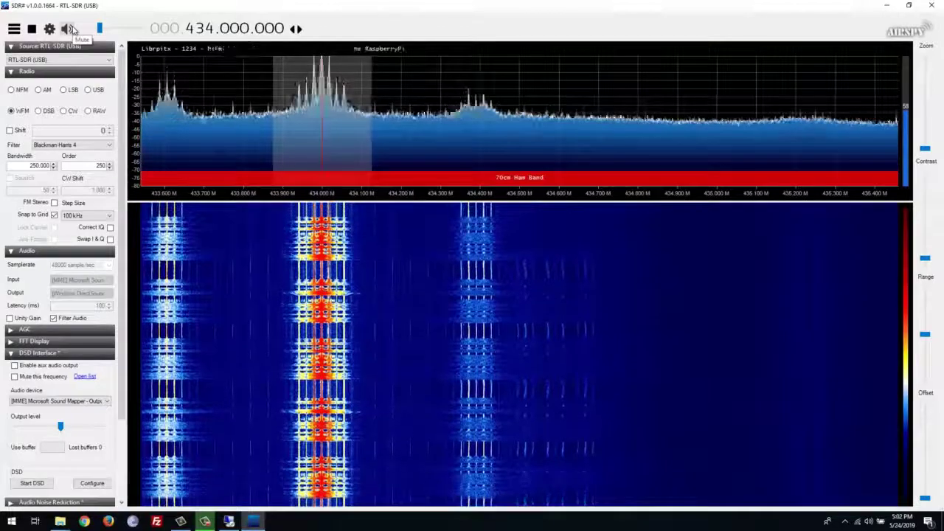
pyautogui.click(68, 30)
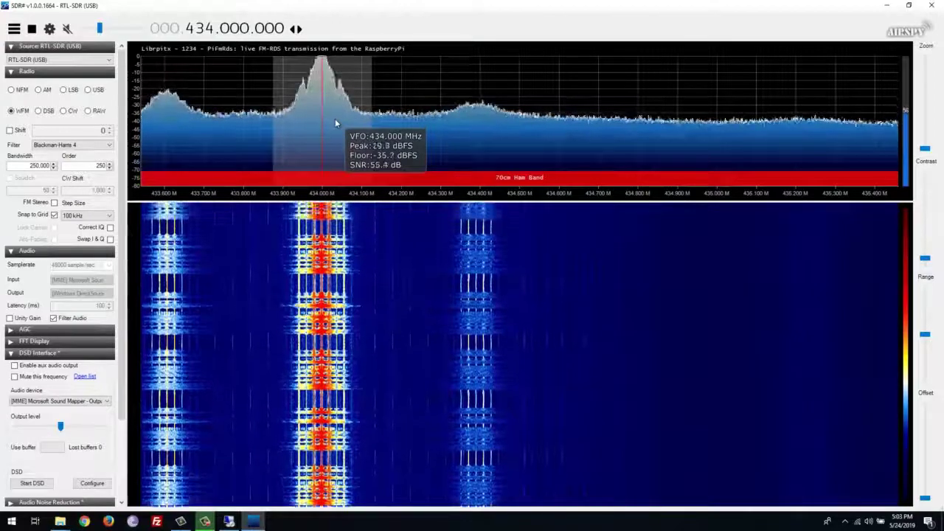
pyautogui.click(66, 29)
pyautogui.moveTo(100, 28); pyautogui.dragTo(133, 28)
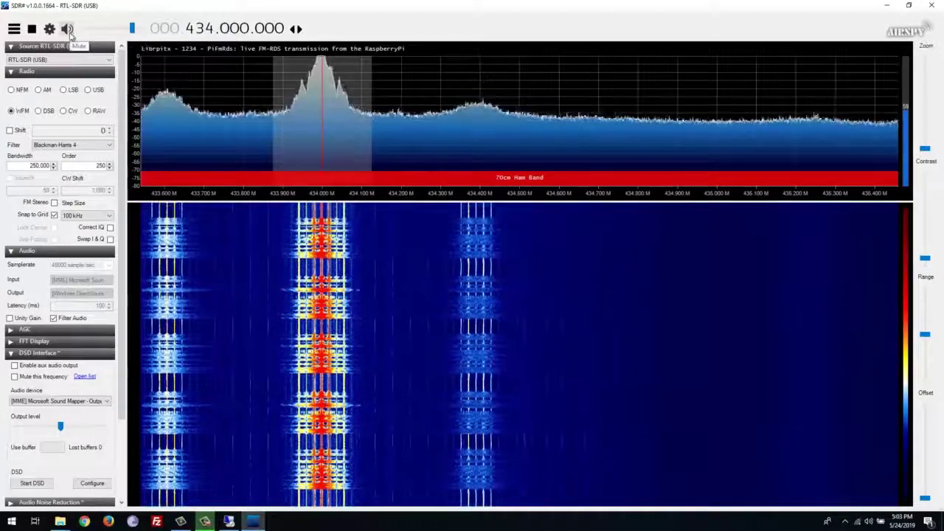
pyautogui.moveTo(253, 521)
pyautogui.click(245, 489)
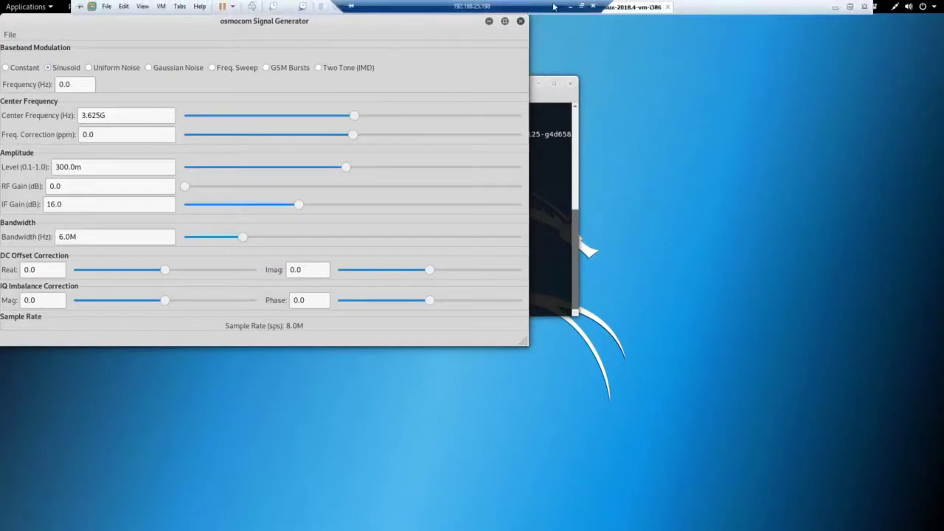
# - Restore and enlarge the Remote Desktop window, then reposition the generator so all settings show
pyautogui.click(582, 7)
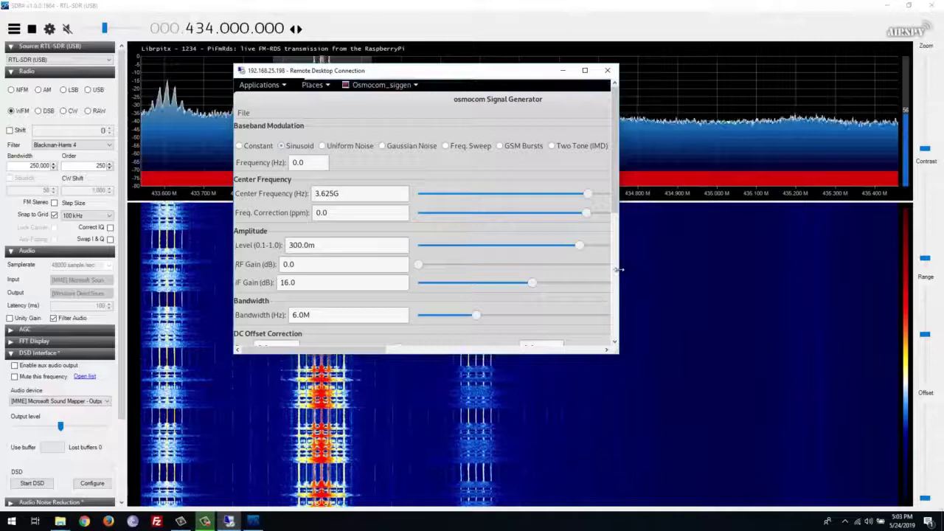
pyautogui.moveTo(619, 273); pyautogui.dragTo(799, 288)
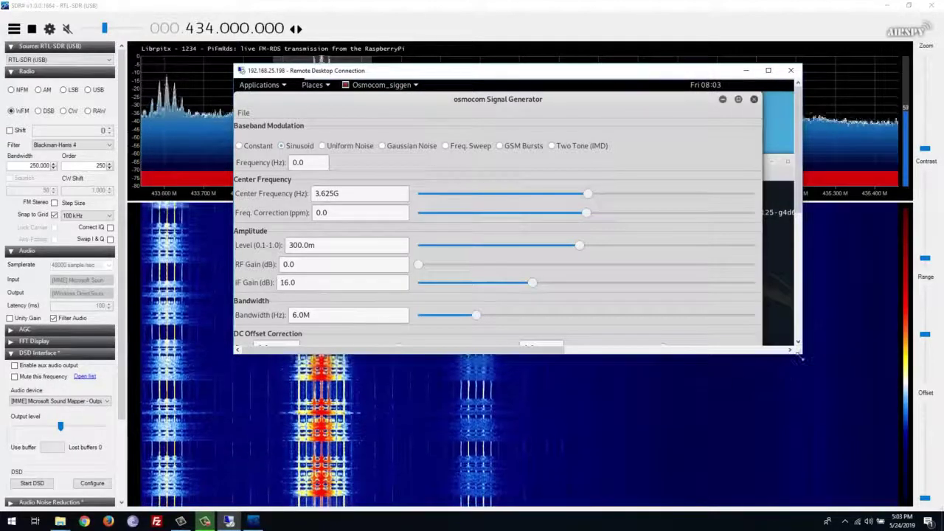
pyautogui.moveTo(800, 356); pyautogui.dragTo(822, 446)
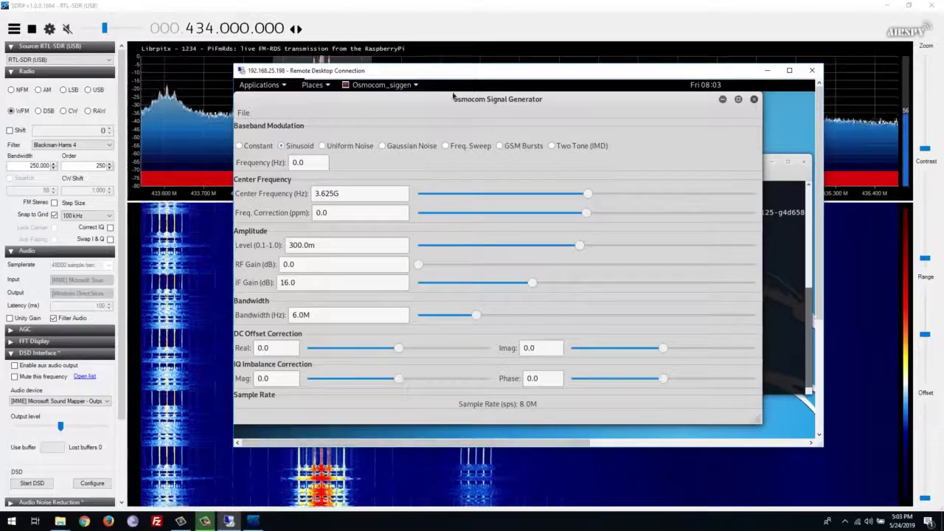
pyautogui.moveTo(452, 98); pyautogui.dragTo(484, 110)
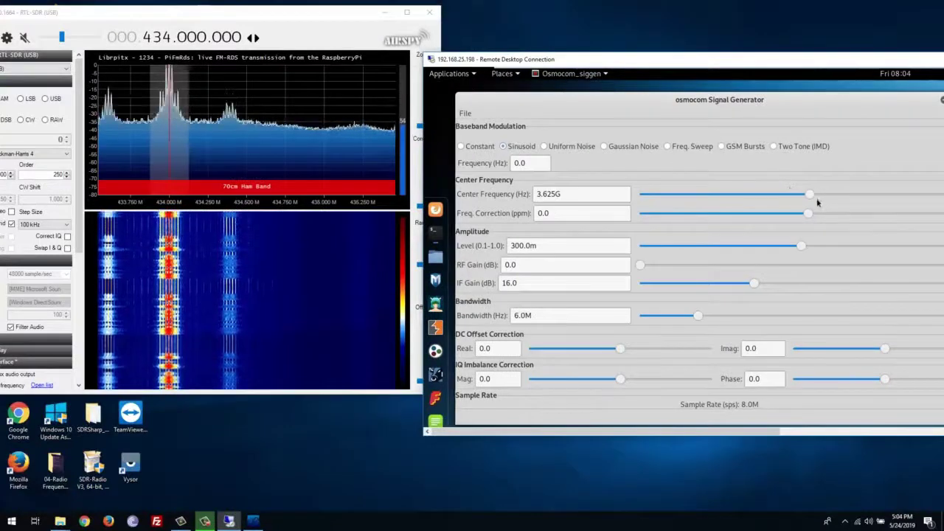
# - Set the generator's centre frequency to 434.0M, then bring SDR# forward and unmute it
pyautogui.moveTo(810, 197)
pyautogui.mouseDown()
pyautogui.moveTo(650, 198)
pyautogui.moveTo(658, 196)
pyautogui.mouseUp()
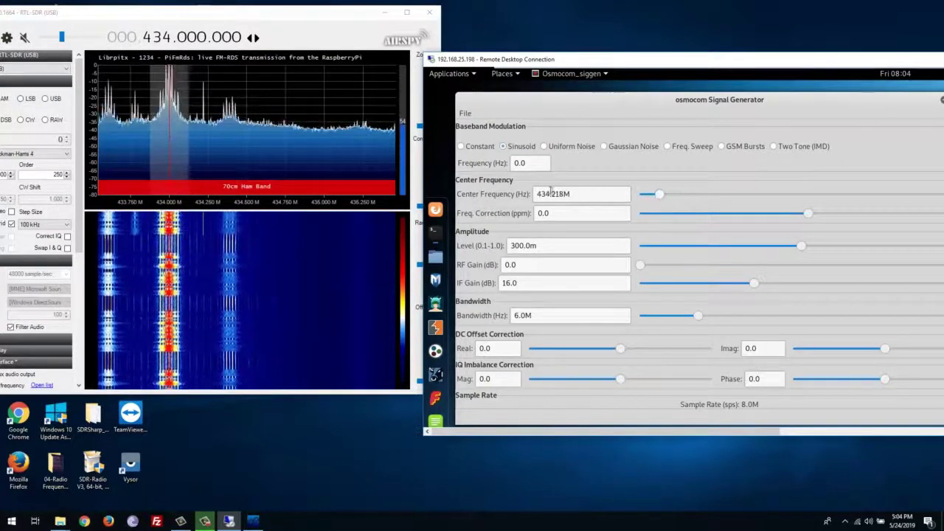
pyautogui.moveTo(551, 193); pyautogui.dragTo(562, 193)
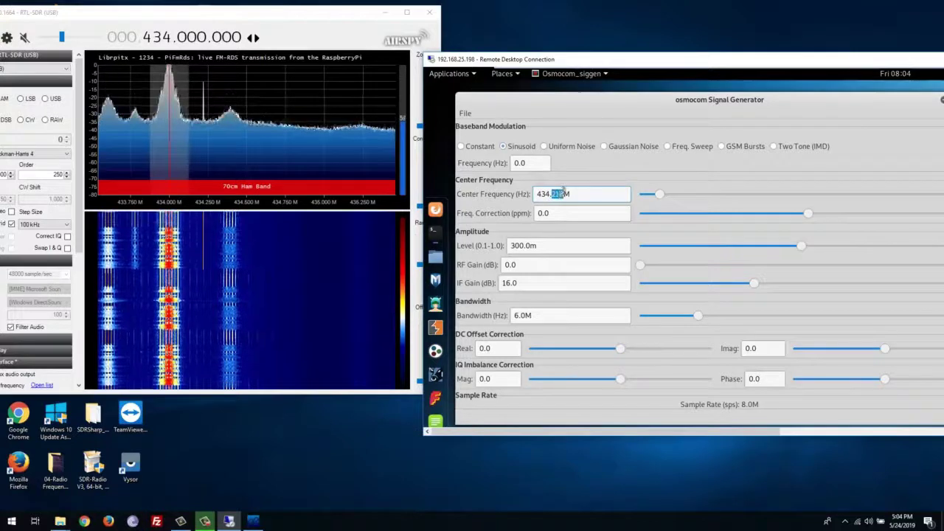
pyautogui.write('0')
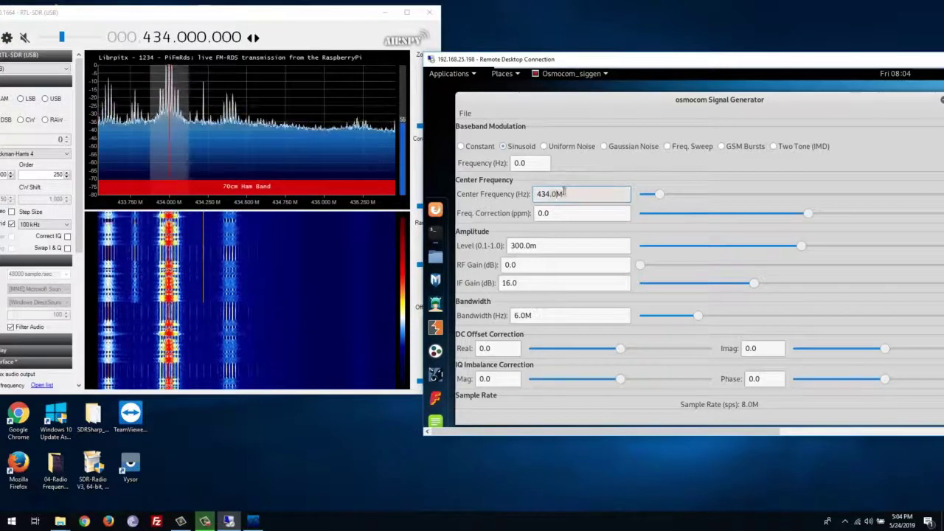
pyautogui.press('Return')
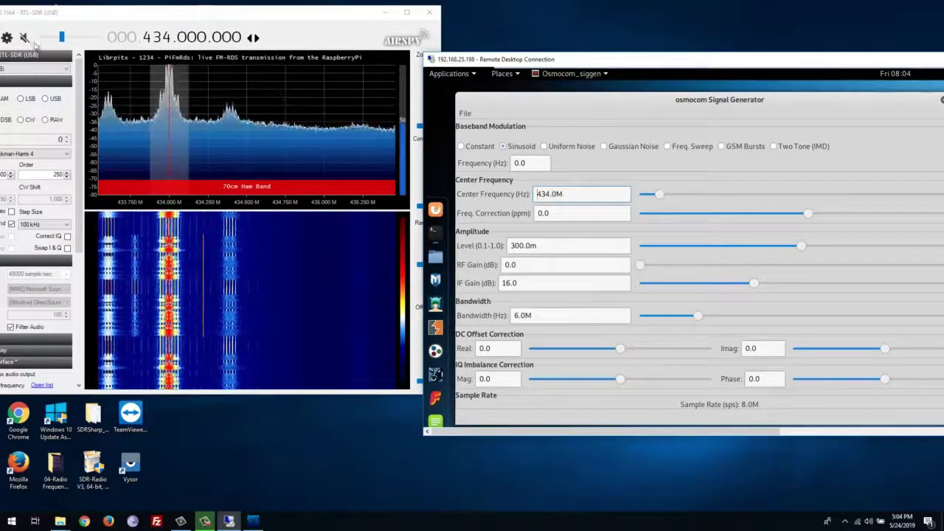
pyautogui.click(26, 41)
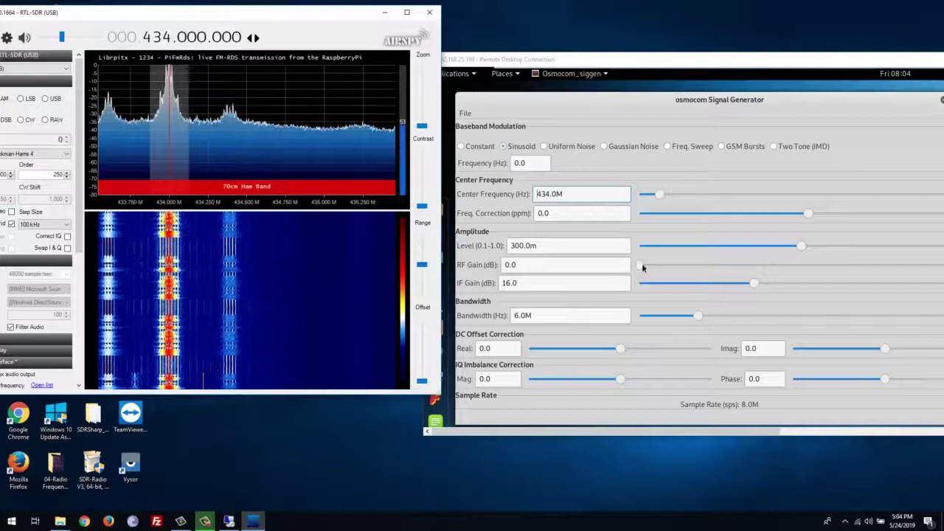
# - Raise the generator's RF gain to 14.0 and IF gain to 39.0
pyautogui.click(642, 268)
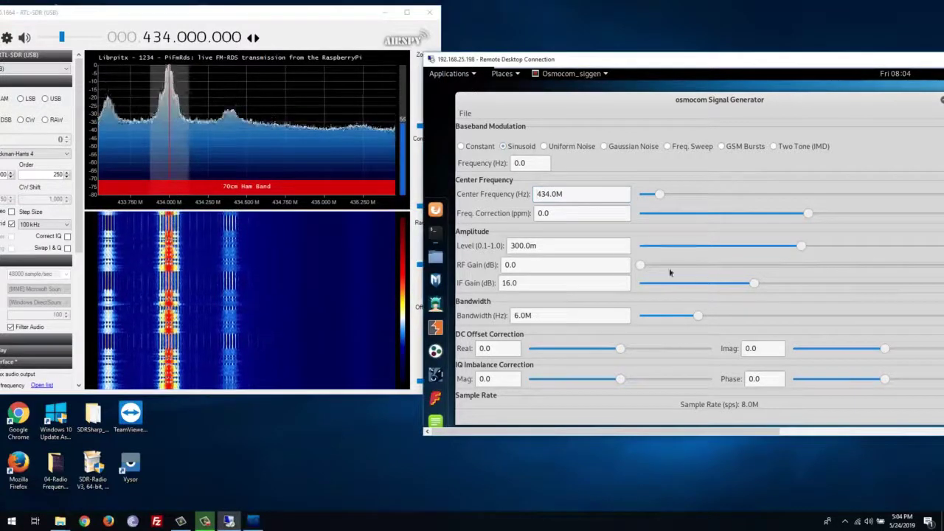
pyautogui.moveTo(667, 268); pyautogui.dragTo(817, 278)
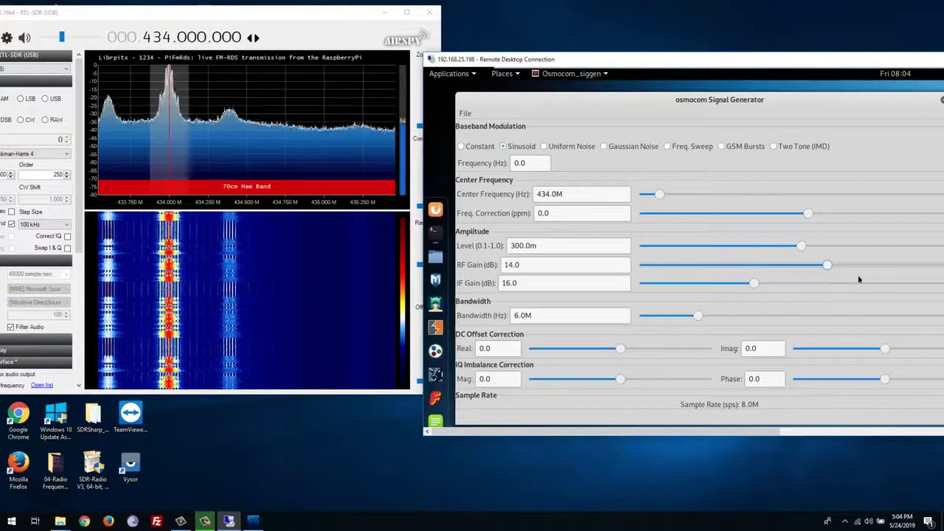
pyautogui.moveTo(818, 278); pyautogui.dragTo(881, 284)
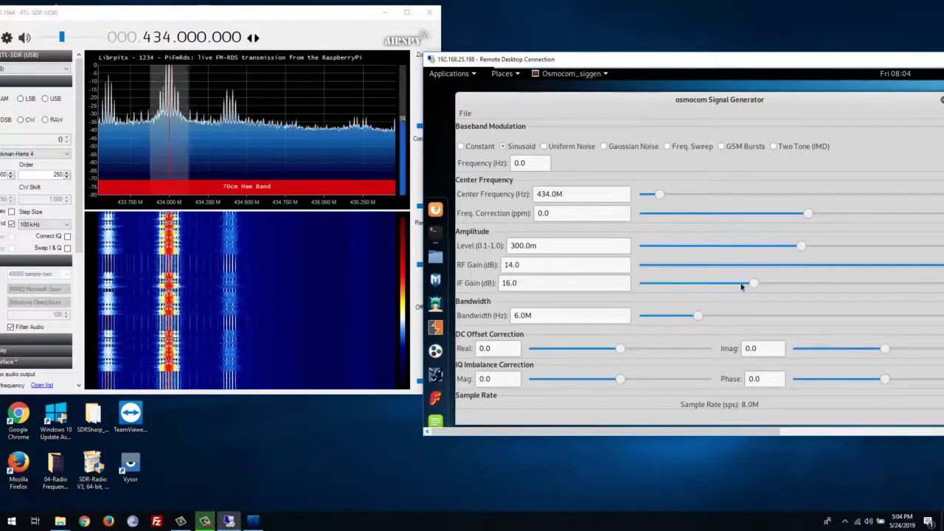
pyautogui.moveTo(752, 284); pyautogui.dragTo(917, 290)
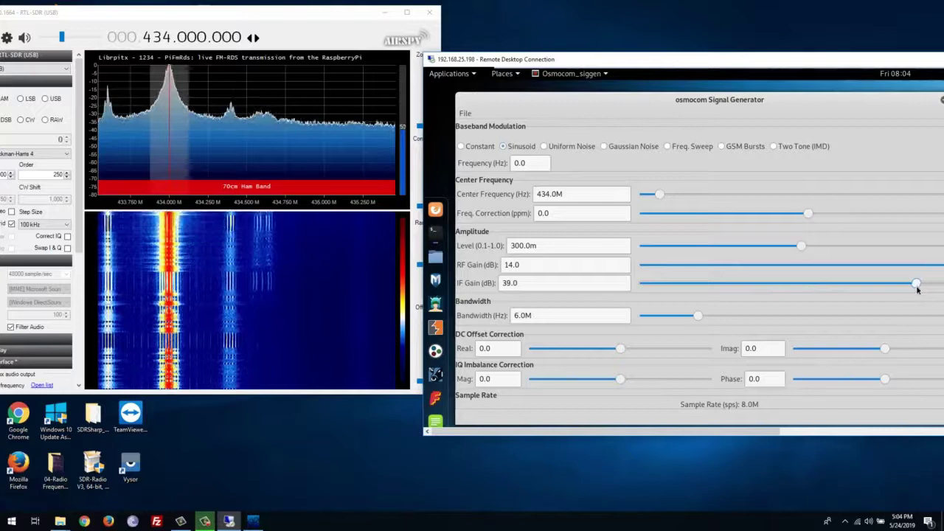
# - Widen the transmit bandwidth from 6.0M up to 14.75M
pyautogui.click(703, 318)
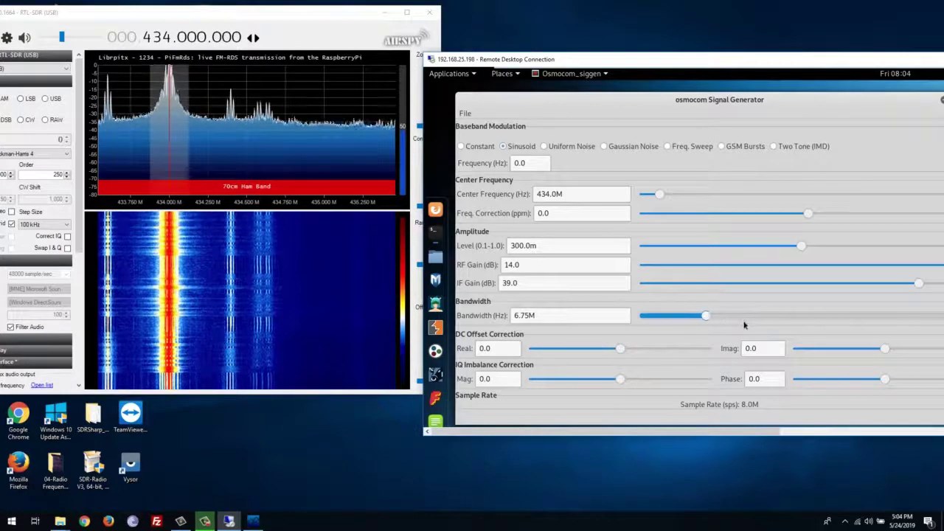
pyautogui.moveTo(744, 325); pyautogui.dragTo(823, 328)
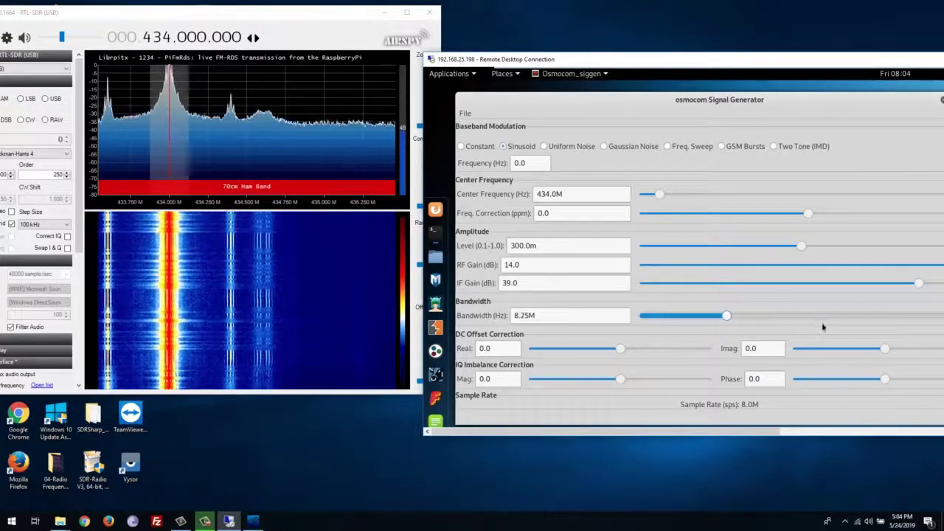
pyautogui.moveTo(822, 327); pyautogui.dragTo(844, 328)
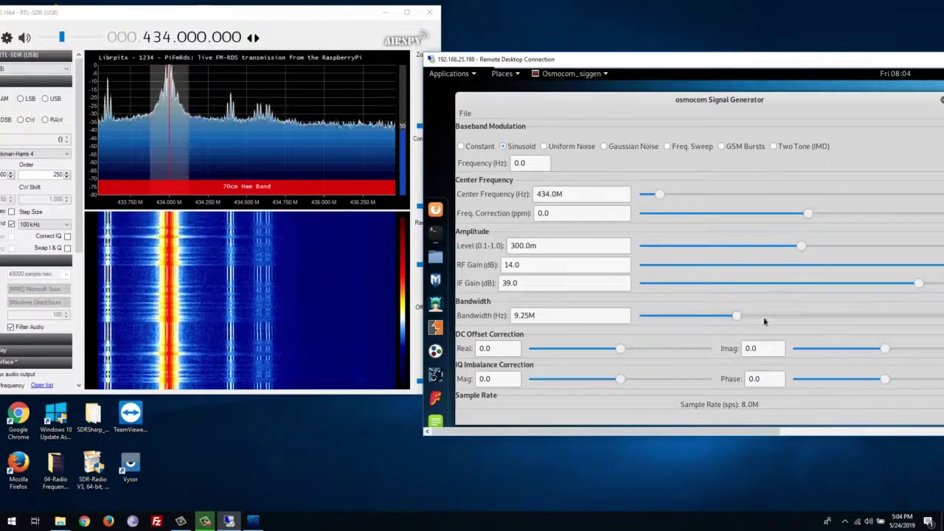
pyautogui.moveTo(764, 322); pyautogui.dragTo(811, 324)
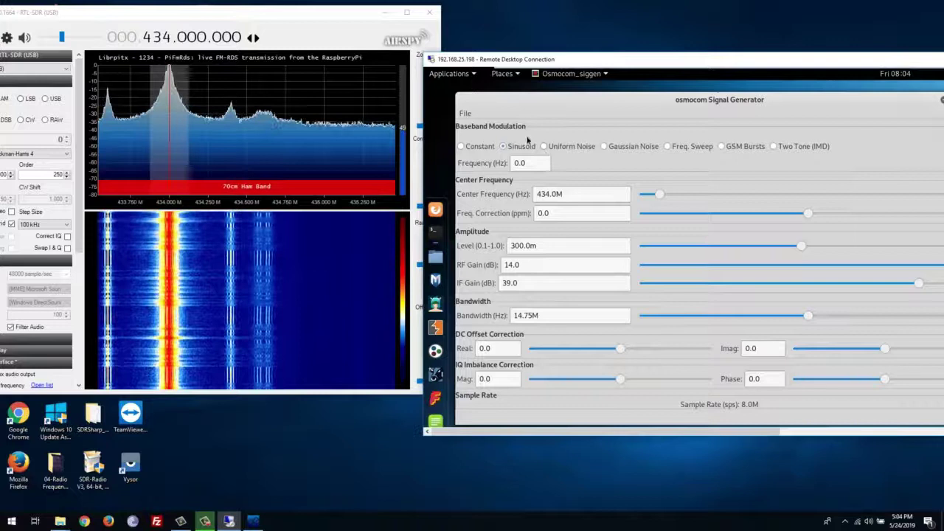
# - Try Gaussian Noise with correction 25.2, then Freq. Sweep with correction about -67
pyautogui.click(609, 147)
pyautogui.moveTo(808, 210); pyautogui.dragTo(845, 206)
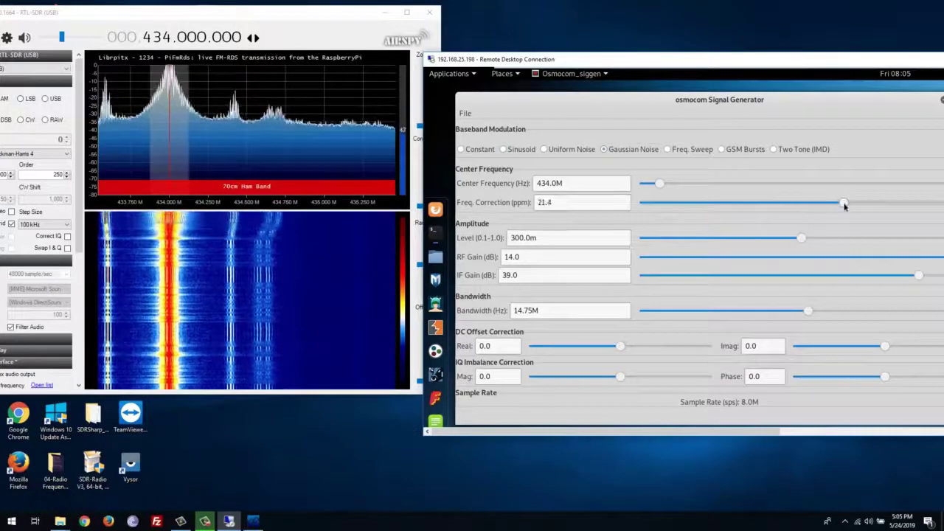
pyautogui.moveTo(844, 207); pyautogui.dragTo(851, 205)
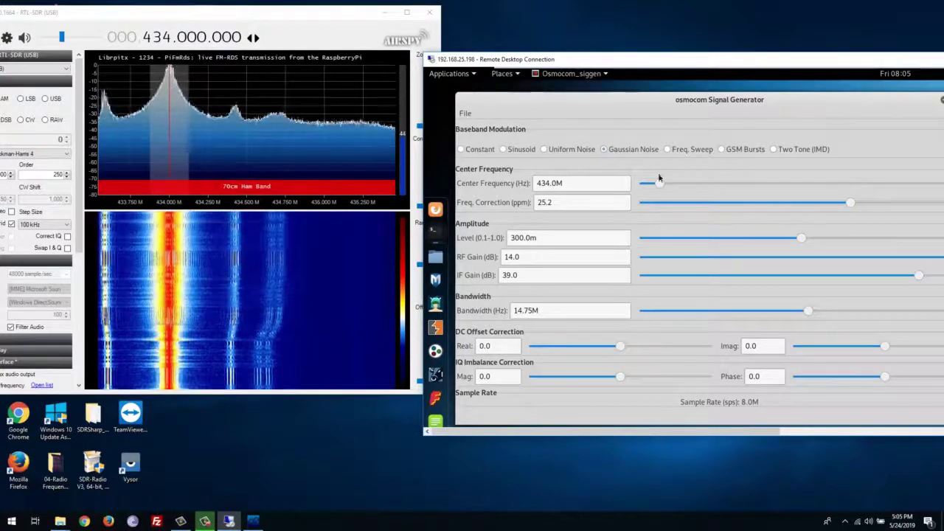
pyautogui.click(668, 149)
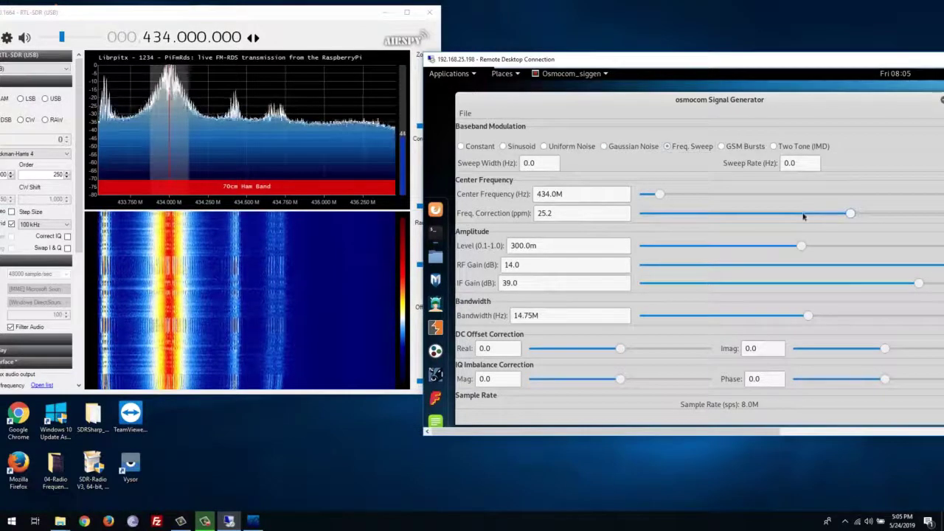
pyautogui.moveTo(804, 216); pyautogui.dragTo(698, 210)
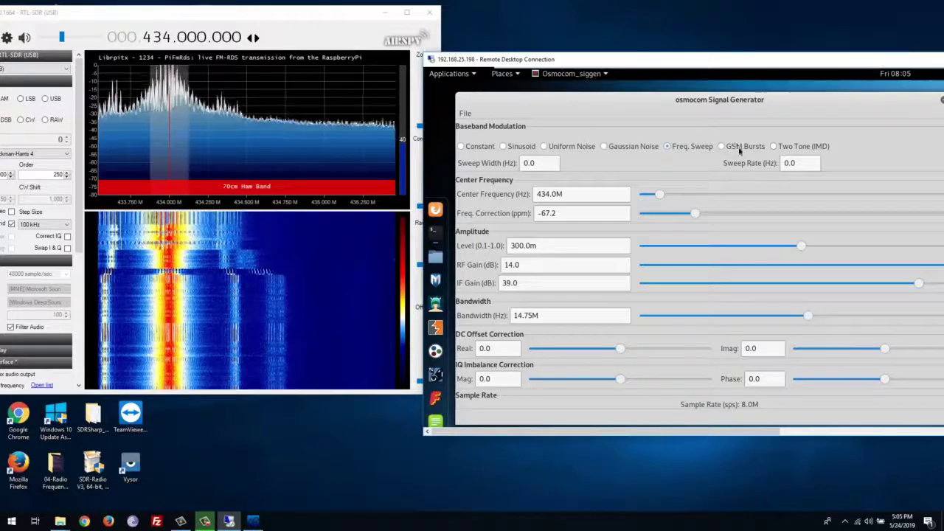
# - Try GSM Bursts, then settle on Constant modulation with frequency correction raised to 80.4
pyautogui.click(740, 147)
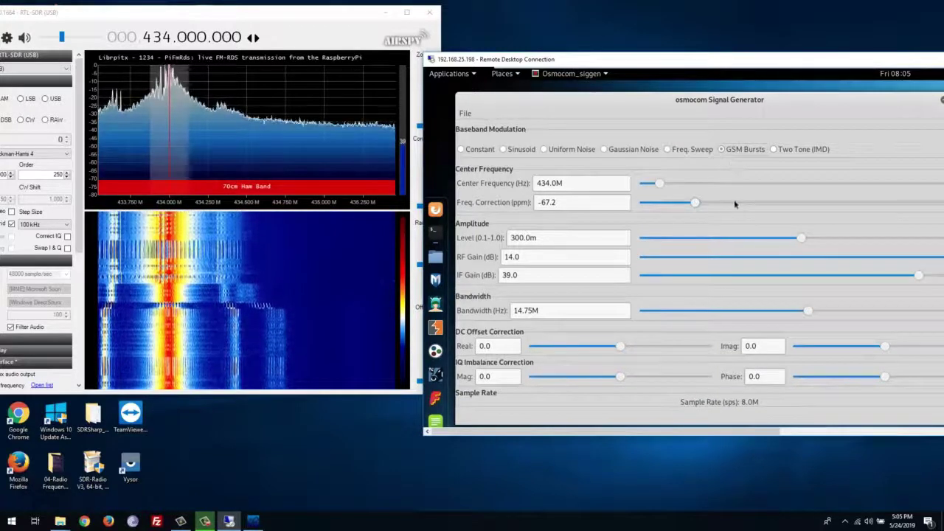
pyautogui.moveTo(734, 205)
pyautogui.mouseDown()
pyautogui.moveTo(884, 214)
pyautogui.moveTo(477, 154)
pyautogui.mouseUp()
pyautogui.click(477, 154)
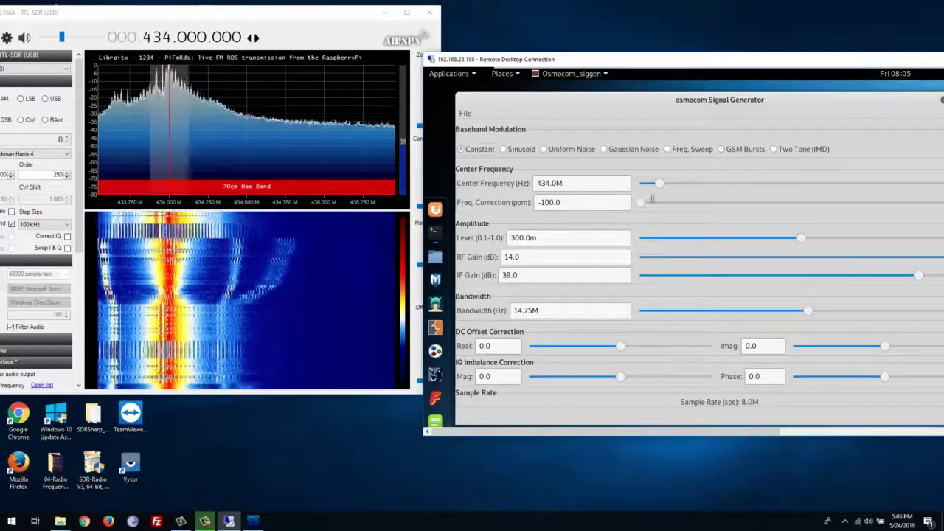
pyautogui.moveTo(651, 199)
pyautogui.mouseDown()
pyautogui.moveTo(870, 213)
pyautogui.moveTo(942, 230)
pyautogui.mouseUp()
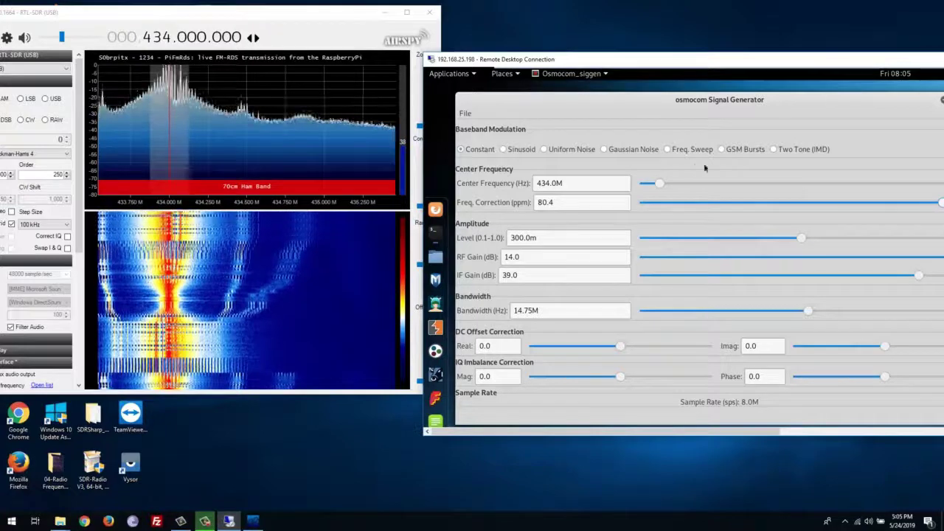
# - Bring SDR# to the front to view the generator's interference around 434 MHz
pyautogui.click(118, 131)
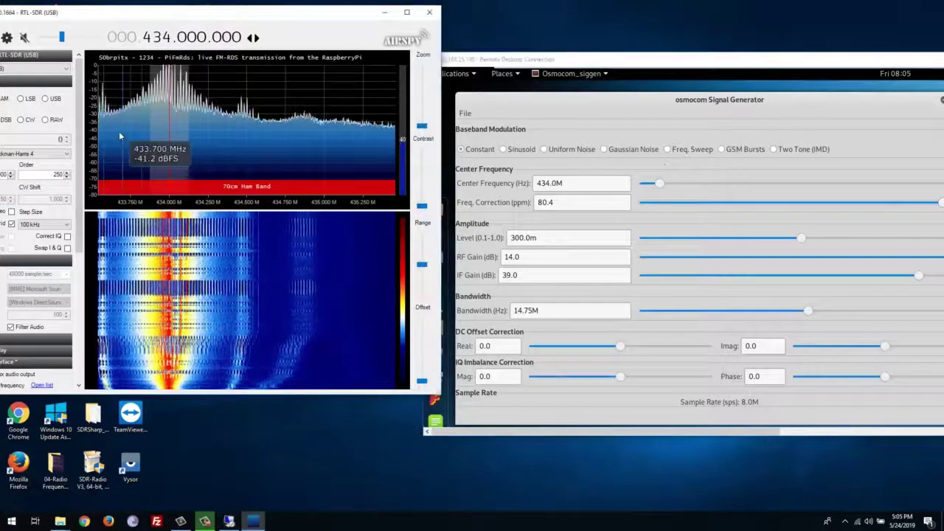